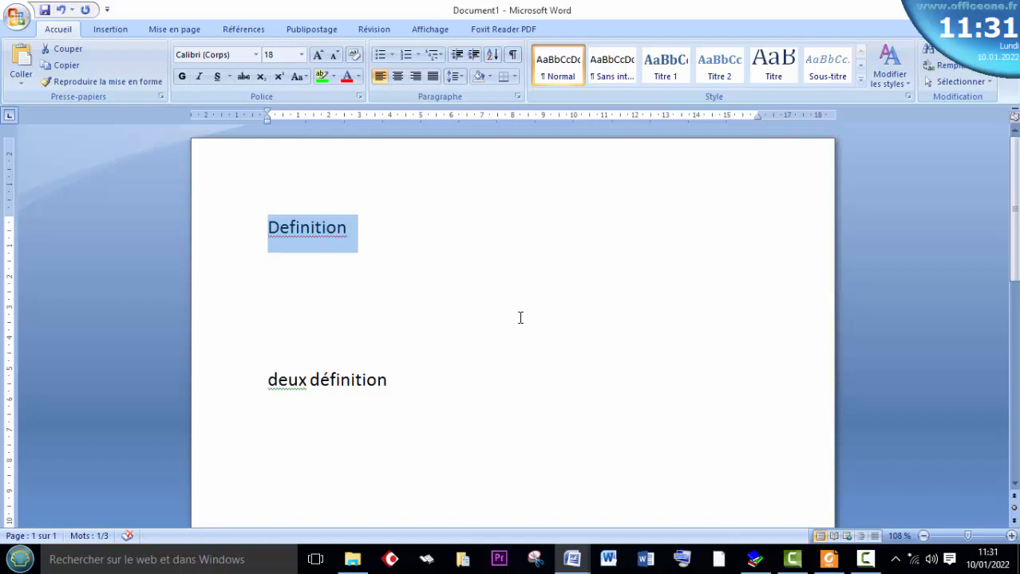
Check the alignment topics under I.4.1 in the PDF lesson plan in Foxit Reader, and return to Document1 in Word.
{"action": "left_click", "coordinate": [503, 301]}
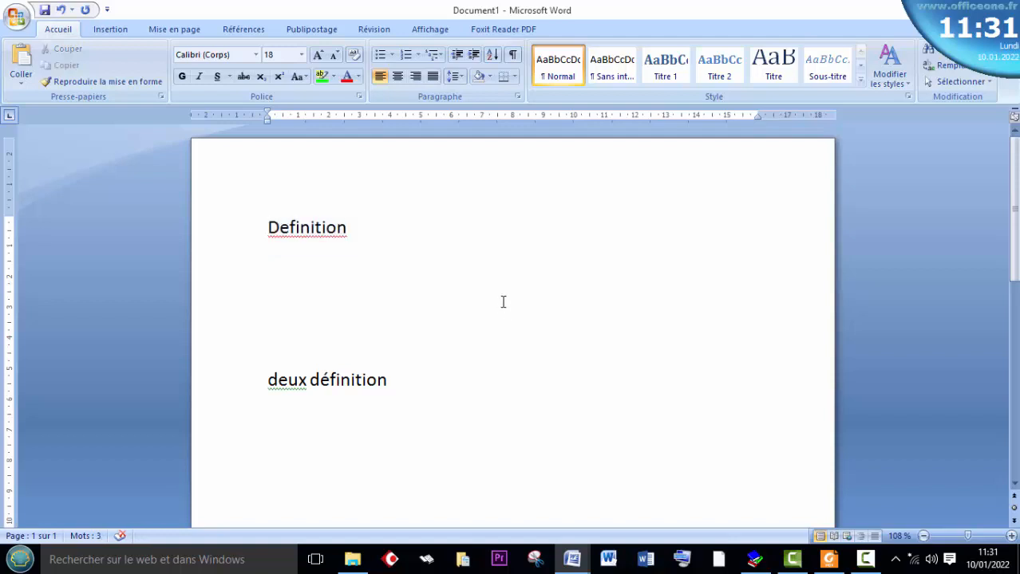
{"action": "key", "text": "alt+Tab"}
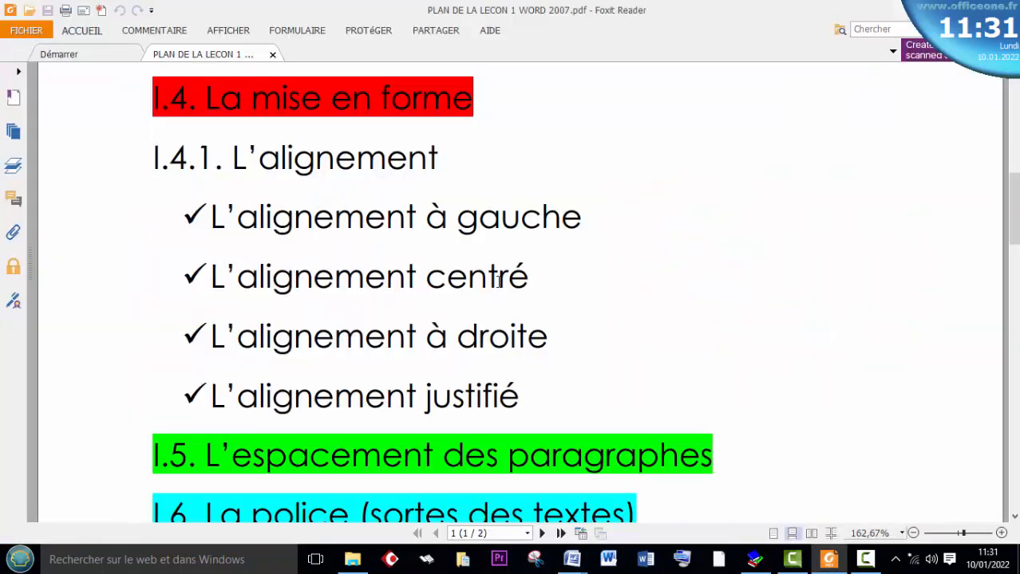
{"action": "key", "text": "alt+Tab"}
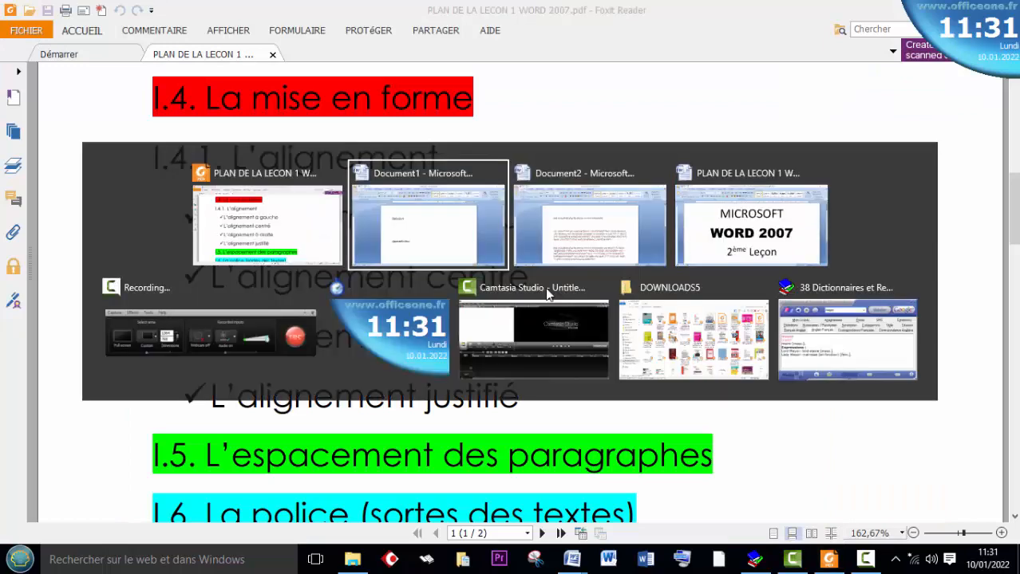
Centre the "Definition" line at the start of Document1.
{"action": "left_click_drag", "start_coordinate": [260, 224], "coordinate": [387, 225]}
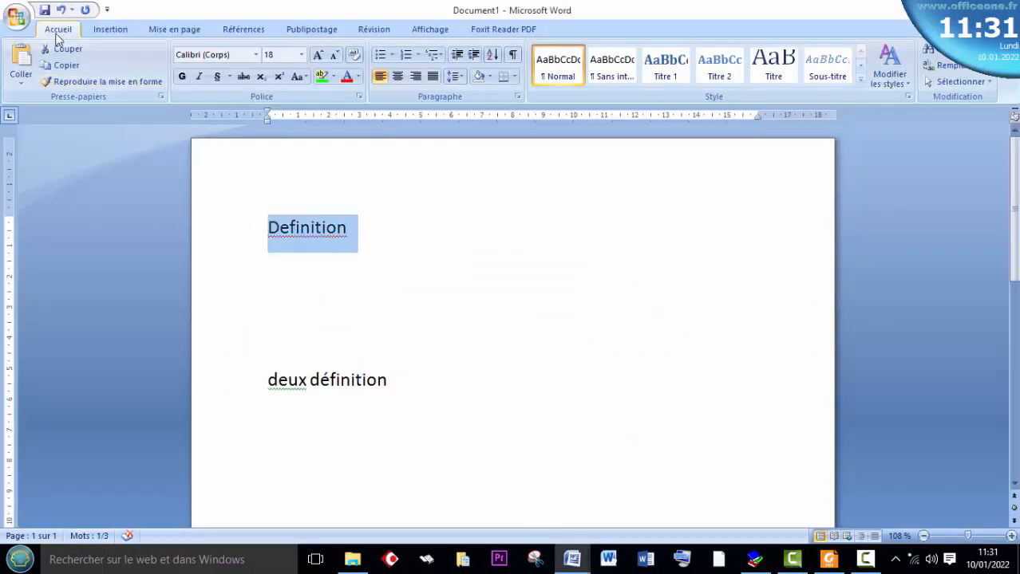
{"action": "left_click", "coordinate": [399, 78]}
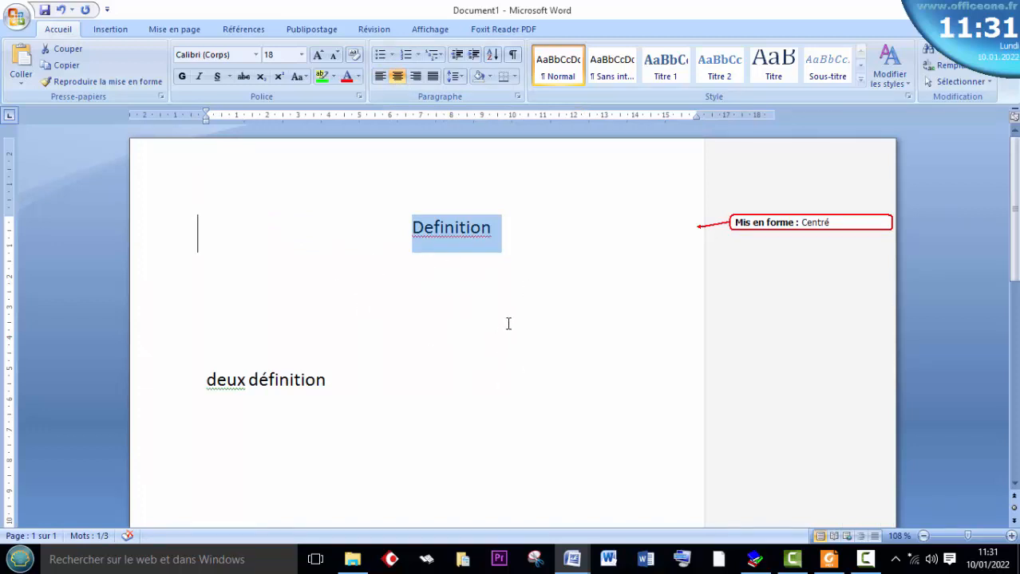
{"action": "key", "text": "ctrl+z"}
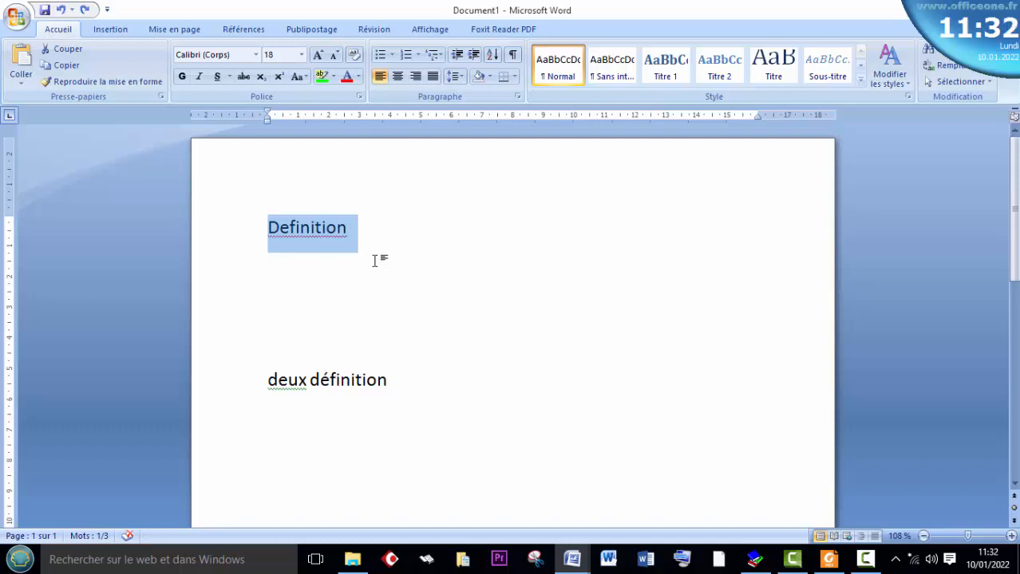
{"action": "key", "text": "ctrl+e"}
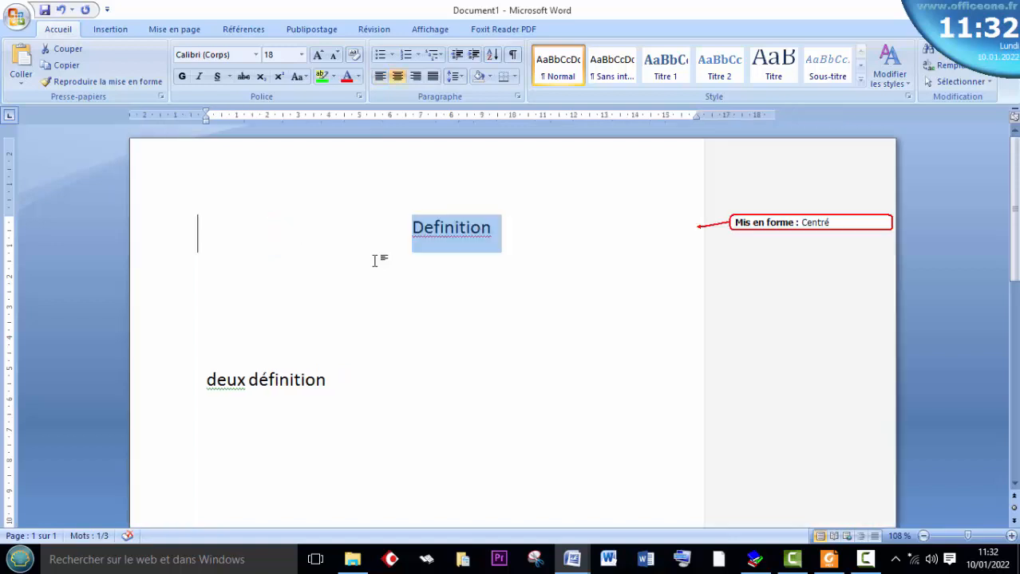
{"action": "key", "text": "ctrl+z"}
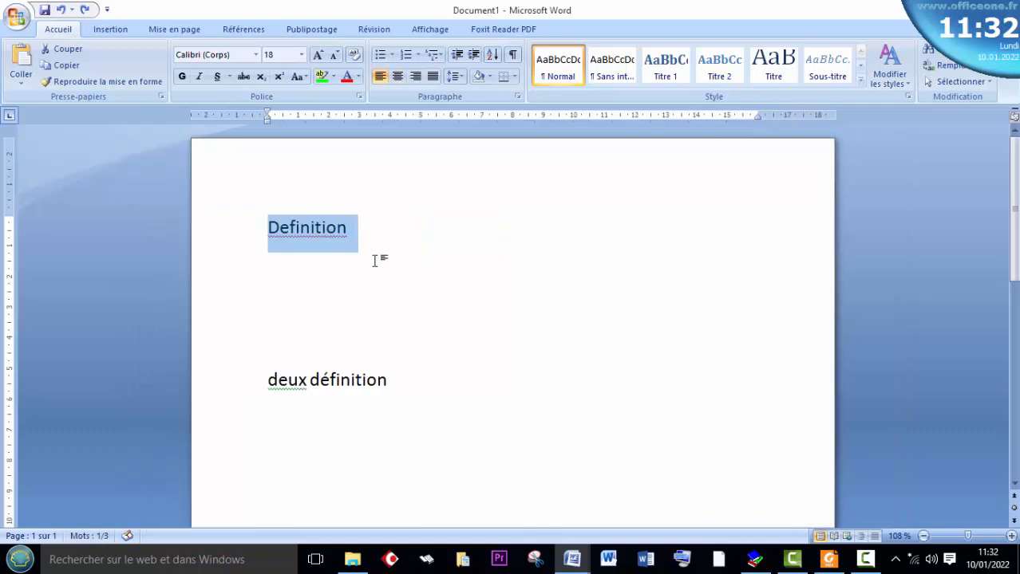
{"action": "key", "text": "ctrl+z"}
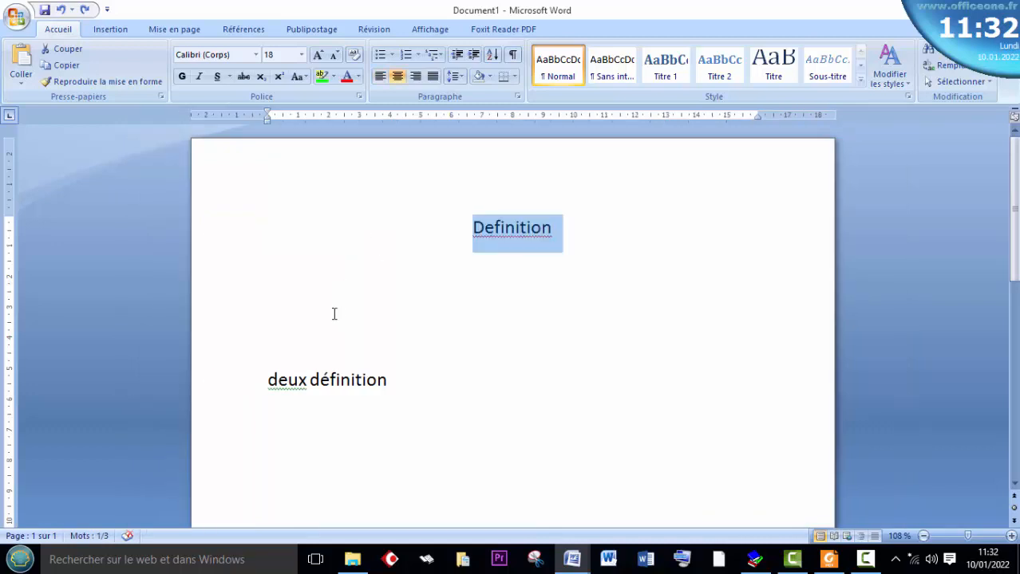
Consult the PDF lesson plan, try right alignment on the "Definition" line, and restore its centred alignment.
{"action": "key", "text": "alt+Tab"}
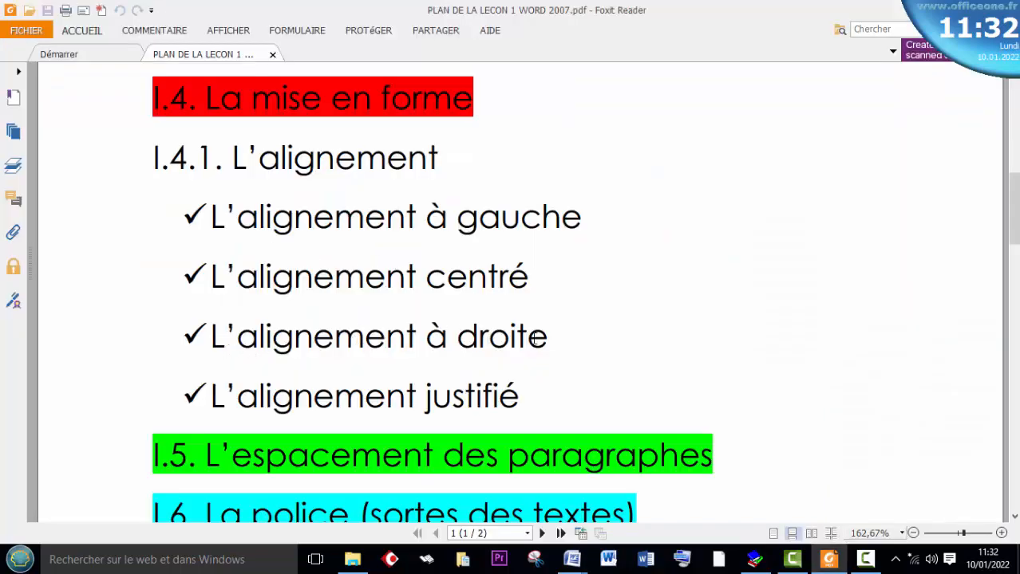
{"action": "key", "text": "alt+Tab"}
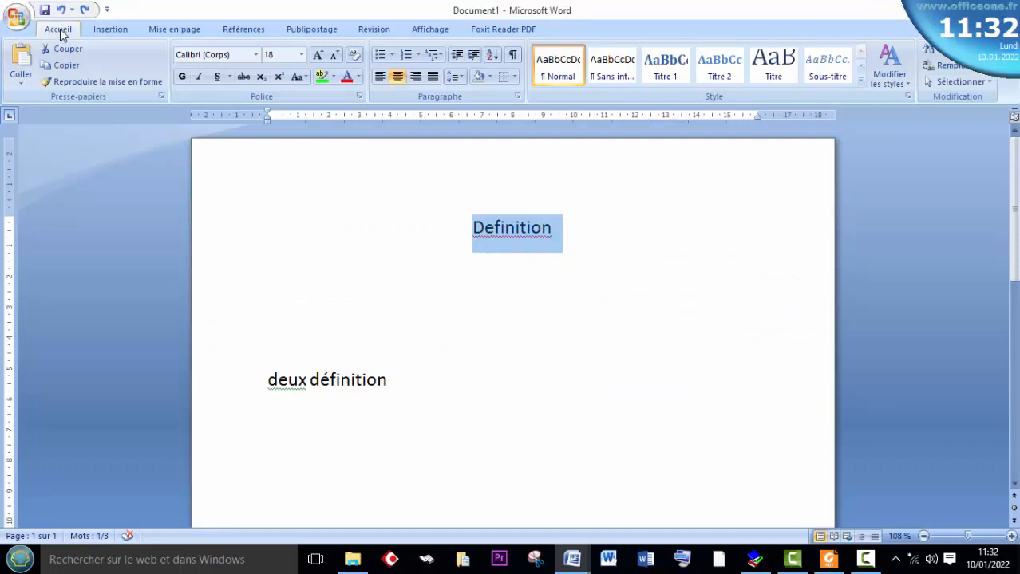
{"action": "left_click", "coordinate": [415, 76]}
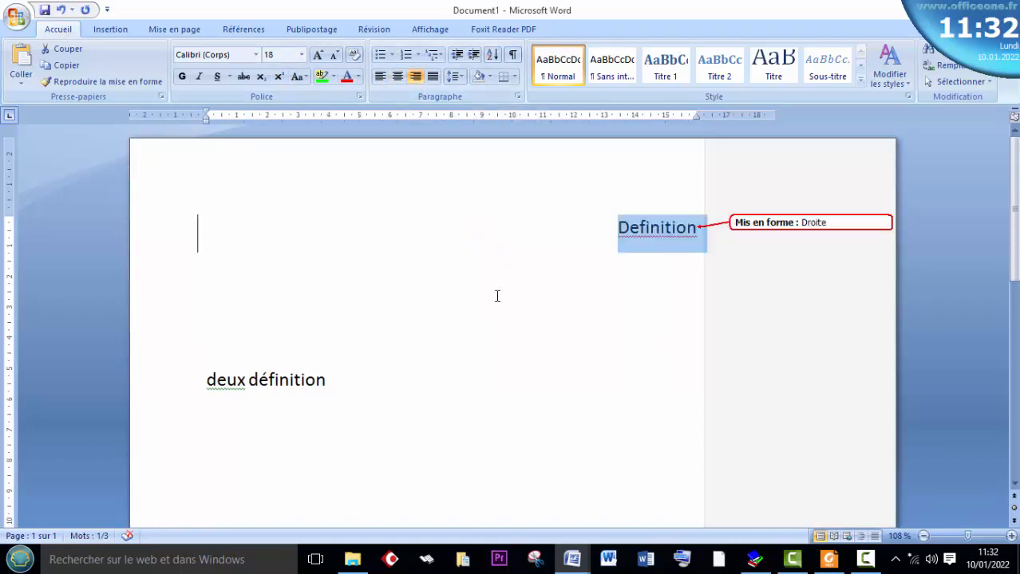
{"action": "key", "text": "ctrl+e"}
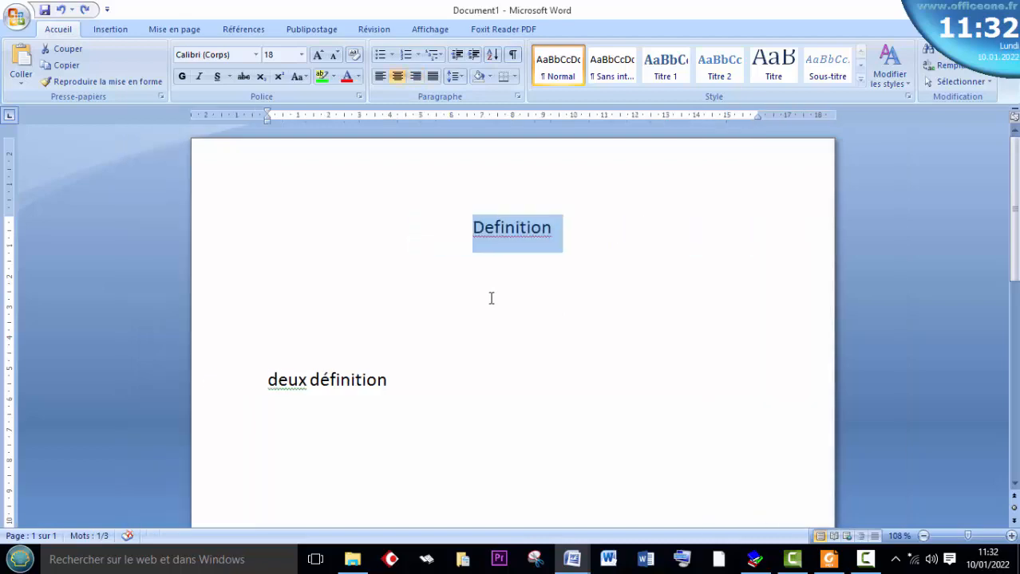
Check the justified alignment topic in the PDF lesson plan and examine the first body paragraph of Document2 in Word.
{"action": "key", "text": "alt+Tab"}
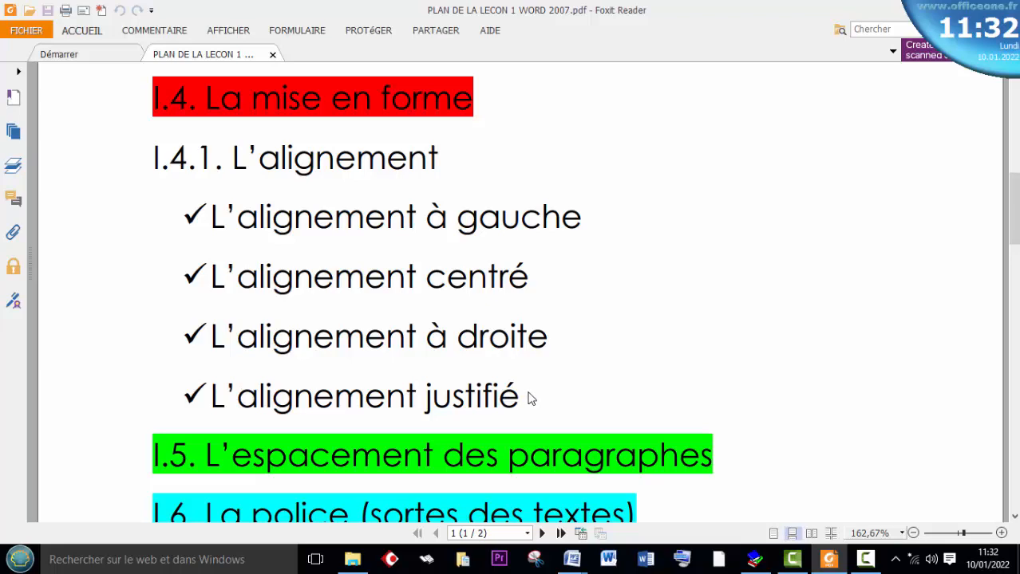
{"action": "key", "text": "alt+Tab"}
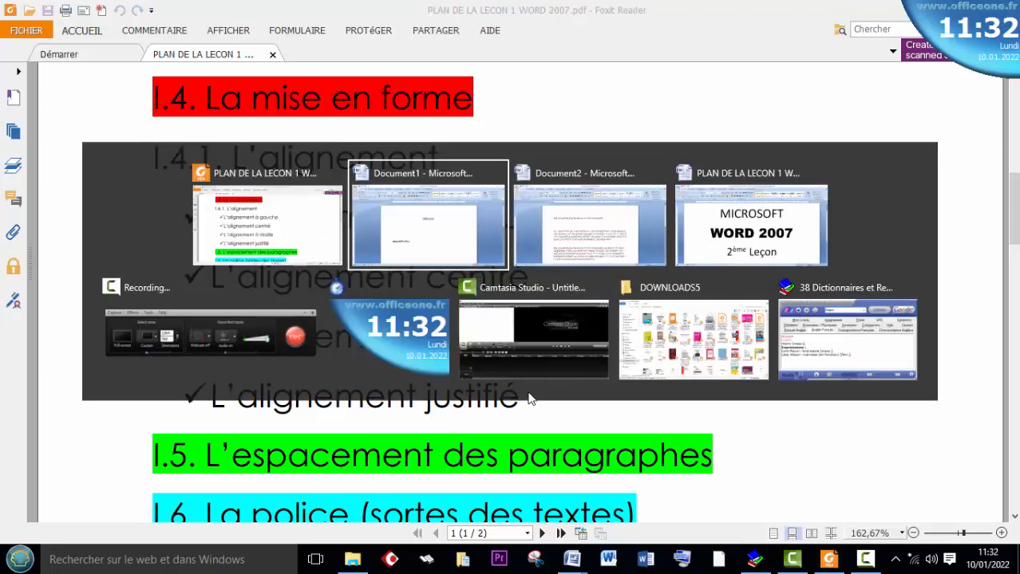
{"action": "key", "text": "alt+Tab"}
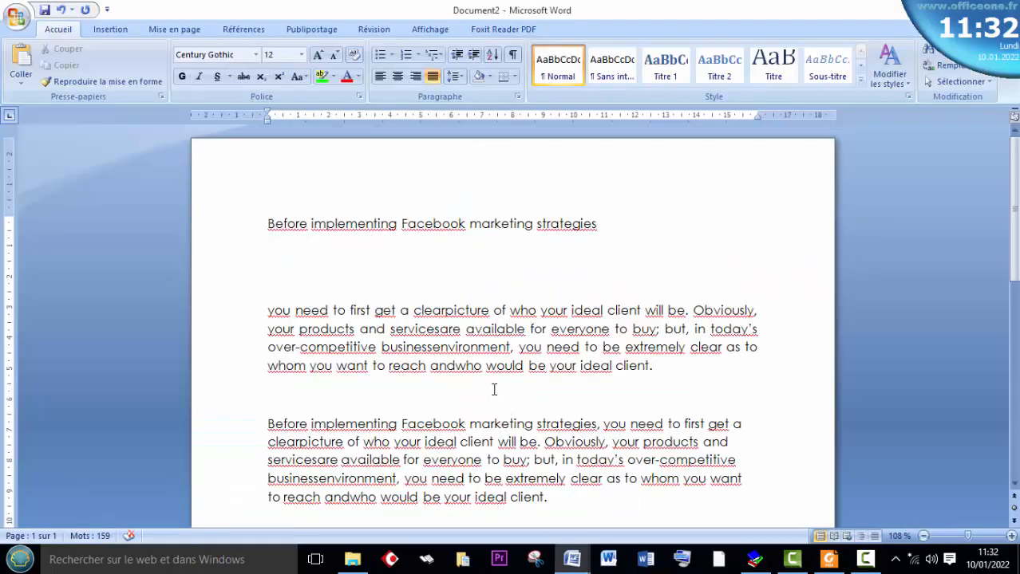
{"action": "triple_click", "coordinate": [501, 347]}
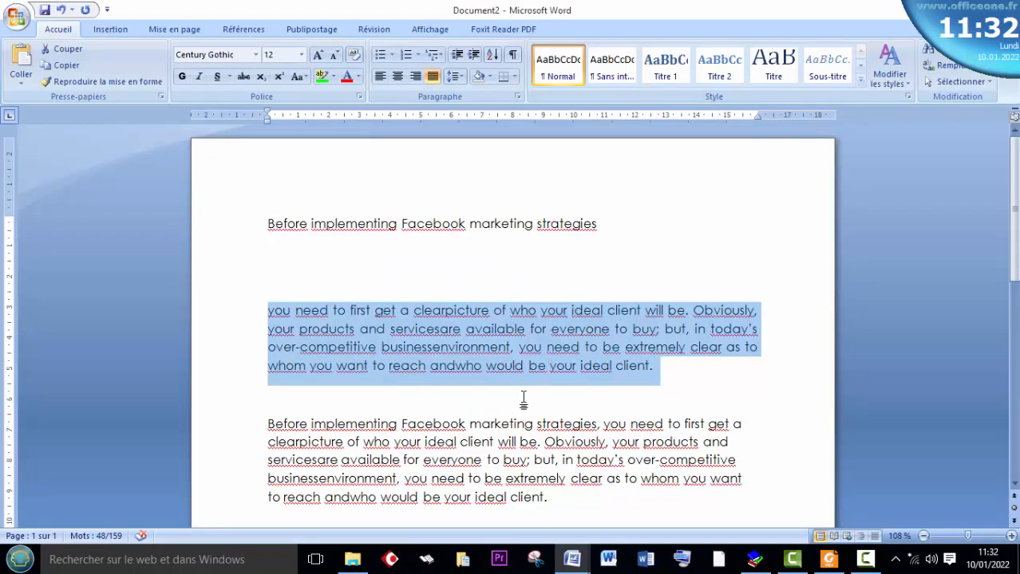
{"action": "scroll", "coordinate": [524, 399], "scroll_direction": "down", "scroll_amount": 2}
{"action": "left_click", "coordinate": [527, 346]}
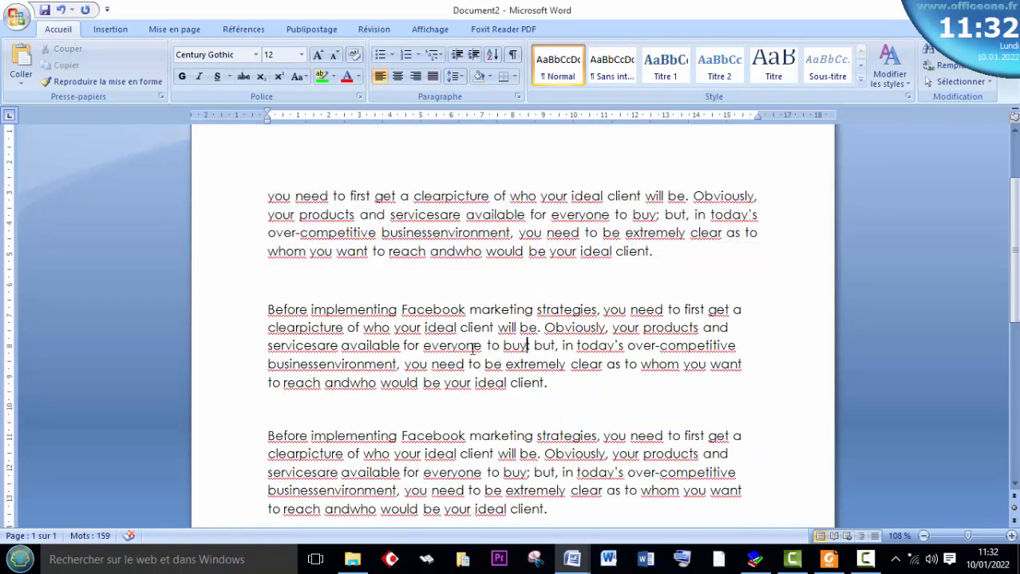
Justify the second body paragraph, which begins "Before implementing Facebook marketing strategies, you need".
{"action": "triple_click", "coordinate": [472, 348]}
{"action": "scroll", "coordinate": [580, 351], "scroll_direction": "down", "scroll_amount": 1}
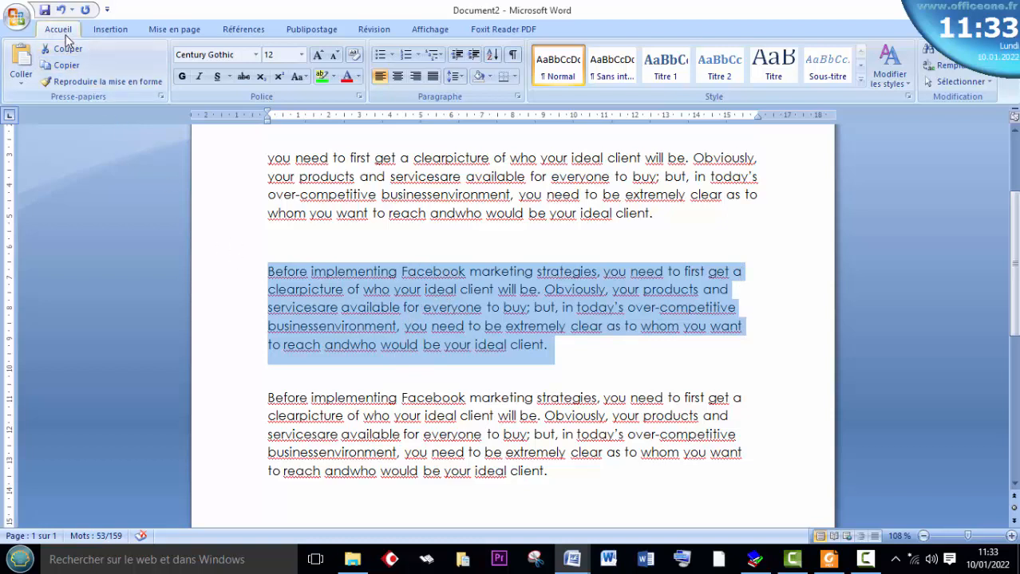
{"action": "left_click", "coordinate": [433, 77]}
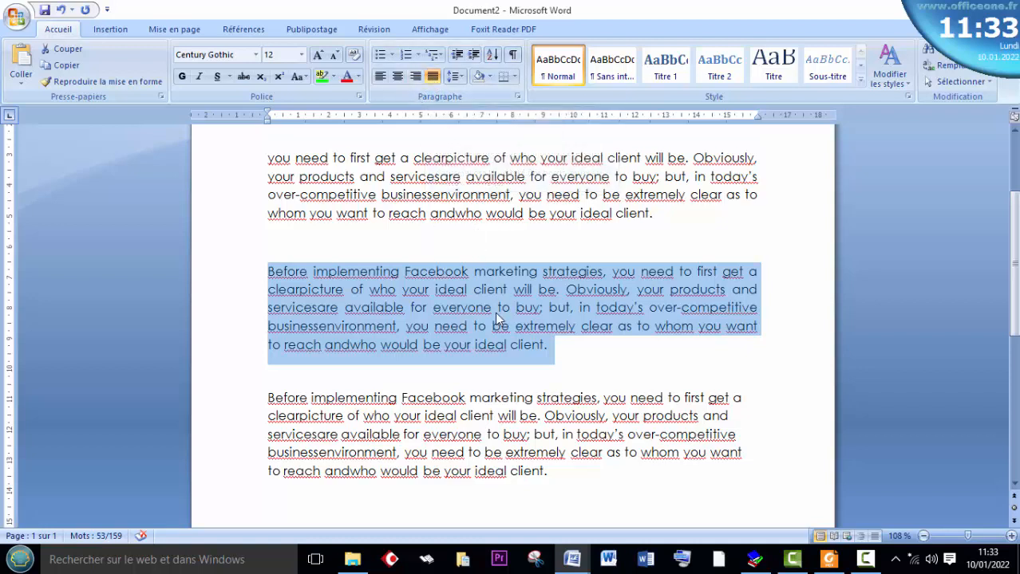
{"action": "key", "text": "ctrl+shift+g"}
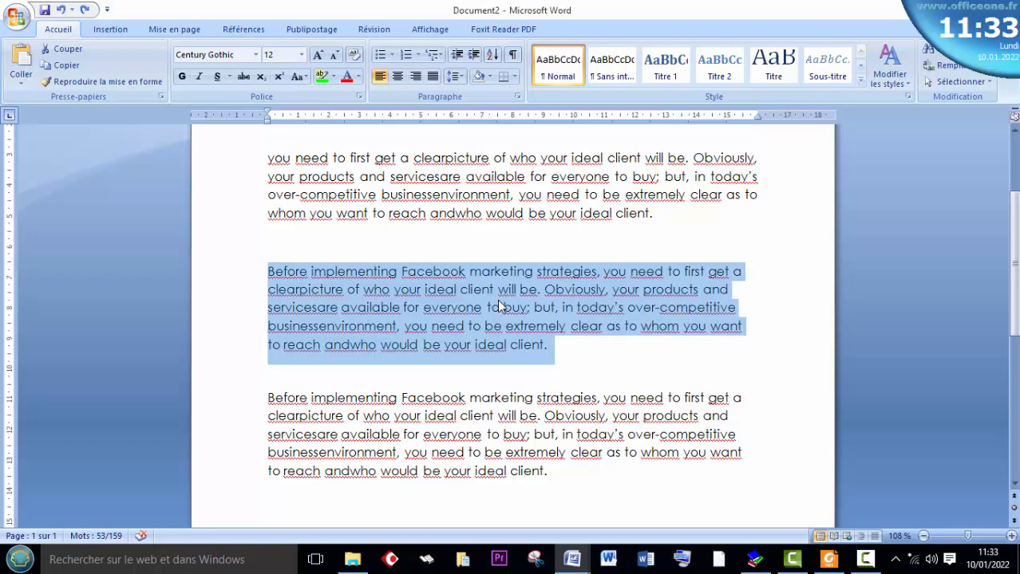
{"action": "key", "text": "ctrl+j"}
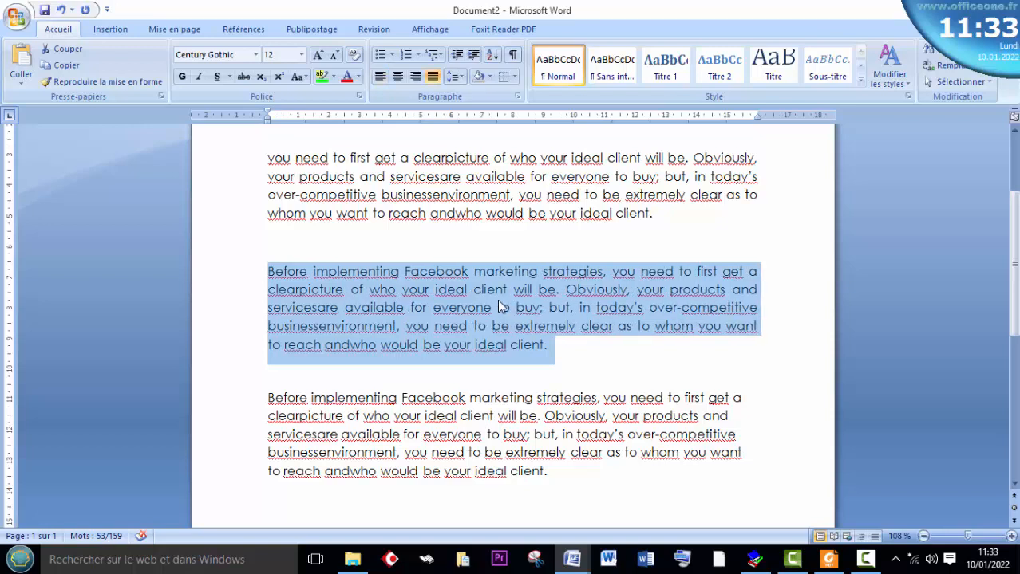
Check the paragraph spacing topic I.5 in the PDF lesson plan in Foxit Reader, and return to Document2 in Word.
{"action": "key", "text": "alt+Tab"}
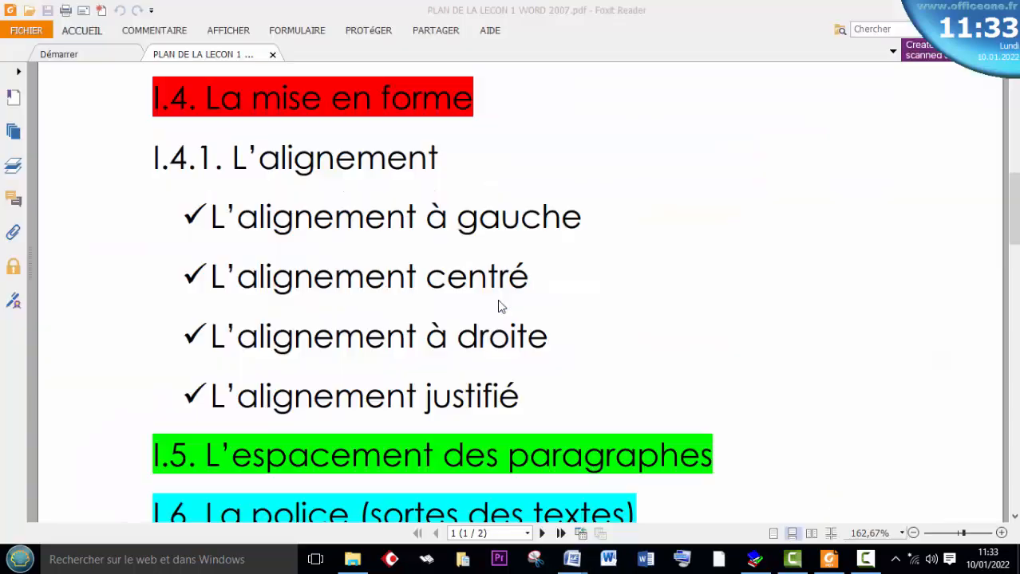
{"action": "scroll", "coordinate": [551, 315], "scroll_direction": "down", "scroll_amount": 3}
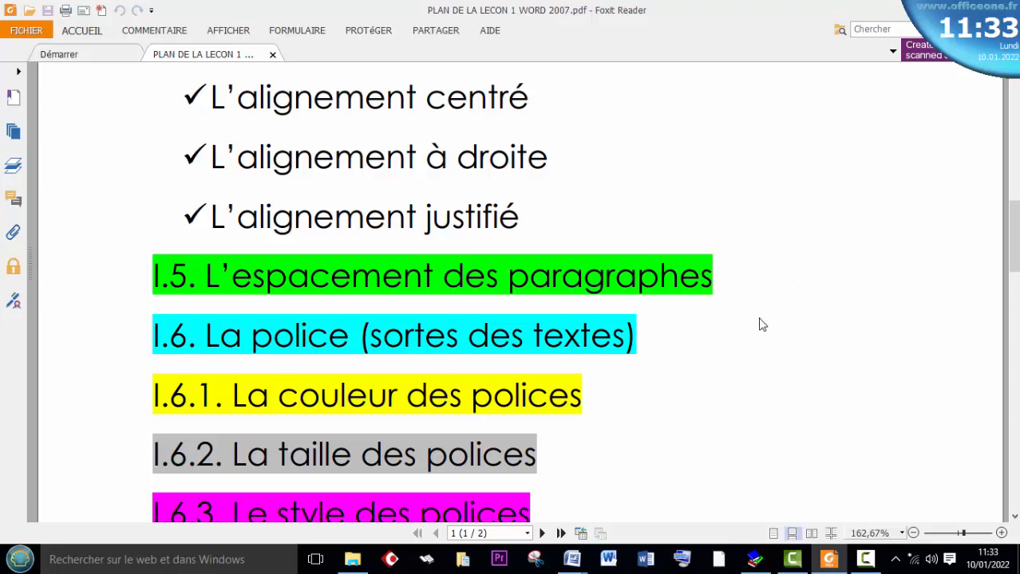
{"action": "key", "text": "alt+Tab"}
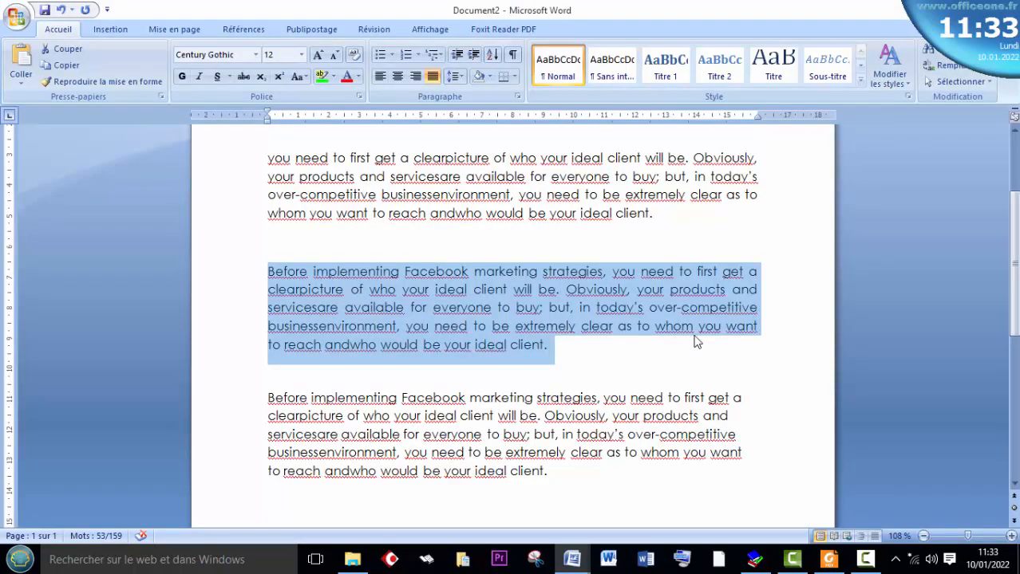
Add several blank lines after the first body paragraph to push the second one down.
{"action": "left_click", "coordinate": [694, 342]}
{"action": "scroll", "coordinate": [623, 304], "scroll_direction": "up", "scroll_amount": 2}
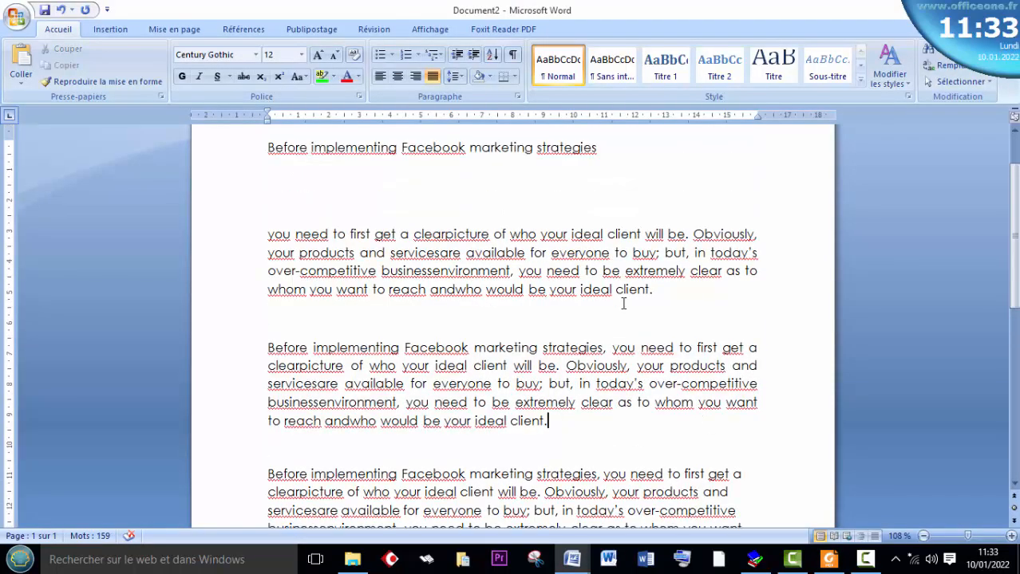
{"action": "scroll", "coordinate": [623, 304], "scroll_direction": "down", "scroll_amount": 1}
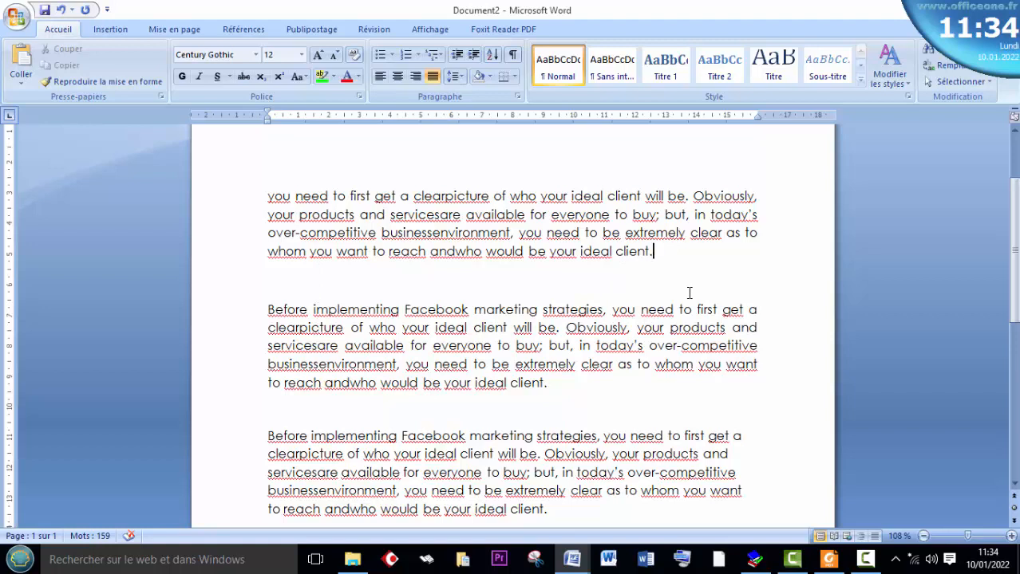
{"action": "key", "text": "Return"}
{"action": "key", "text": "Return"}
{"action": "key", "text": "Return"}
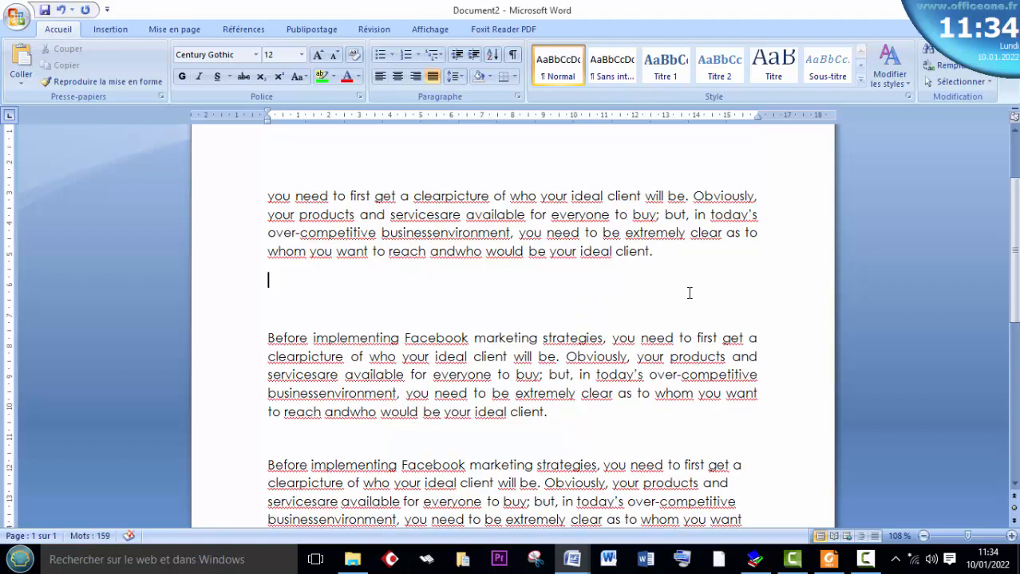
{"action": "key", "text": "Return"}
{"action": "key", "text": "Return"}
{"action": "key", "text": "Return"}
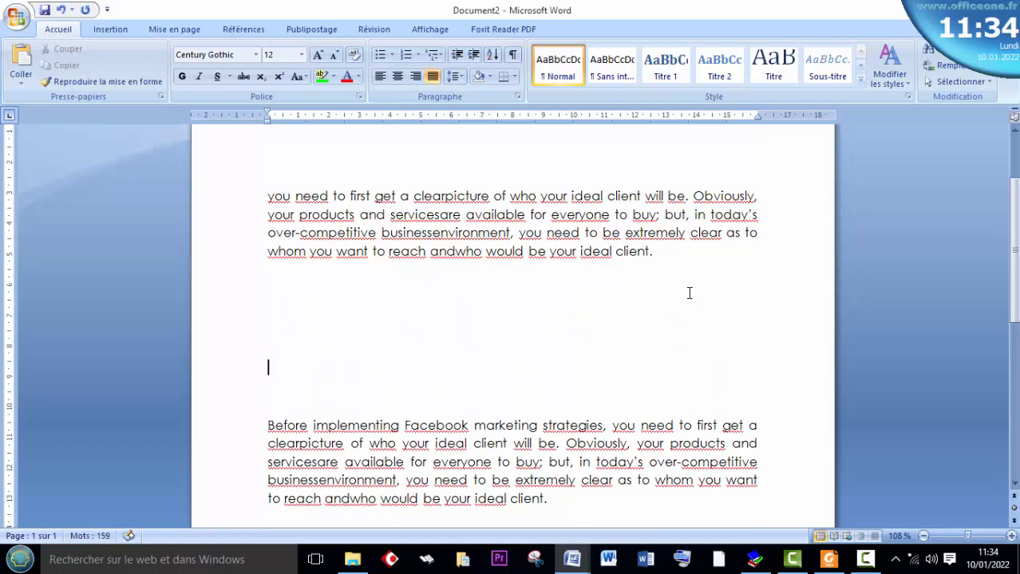
Remove the added blank lines below the first body paragraph, keeping only one of them.
{"action": "key", "text": "BackSpace"}
{"action": "key", "text": "BackSpace"}
{"action": "key", "text": "BackSpace"}
{"action": "key", "text": "BackSpace"}
{"action": "key", "text": "BackSpace"}
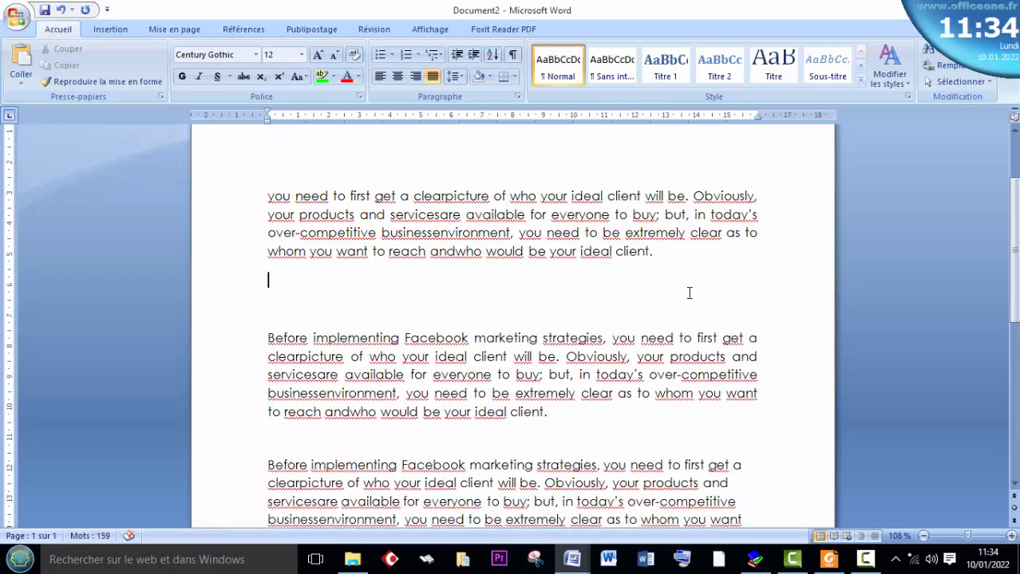
Insert four blank lines directly before the second body paragraph, starting from its first word "Before".
{"action": "left_click", "coordinate": [266, 338]}
{"action": "key", "text": "Return"}
{"action": "key", "text": "Return"}
{"action": "key", "text": "Return"}
{"action": "key", "text": "Return"}
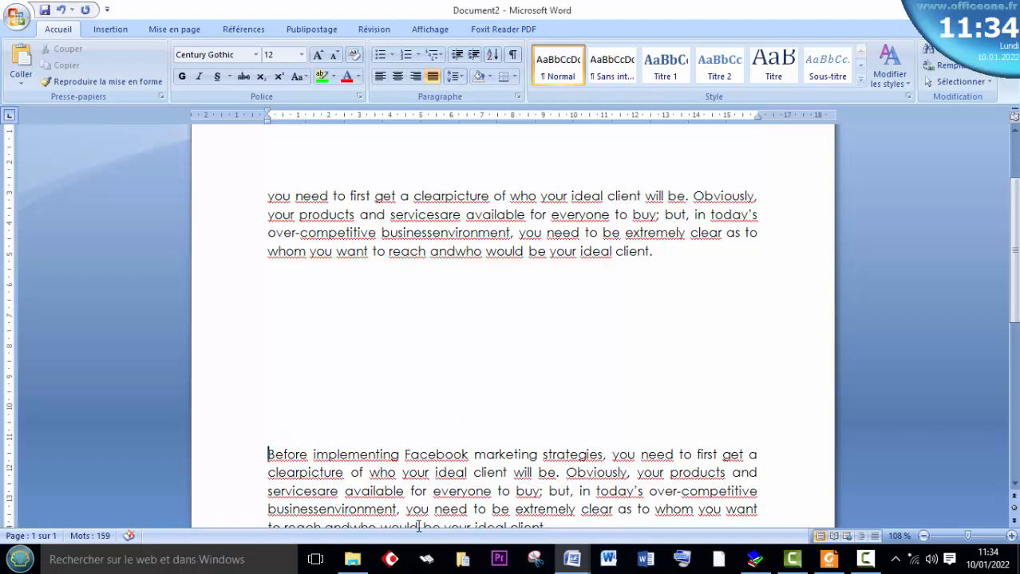
Delete all the extra blank lines before the second body paragraph to restore the original gap.
{"action": "key", "text": "BackSpace"}
{"action": "key", "text": "BackSpace"}
{"action": "key", "text": "BackSpace"}
{"action": "key", "text": "BackSpace"}
{"action": "key", "text": "BackSpace"}
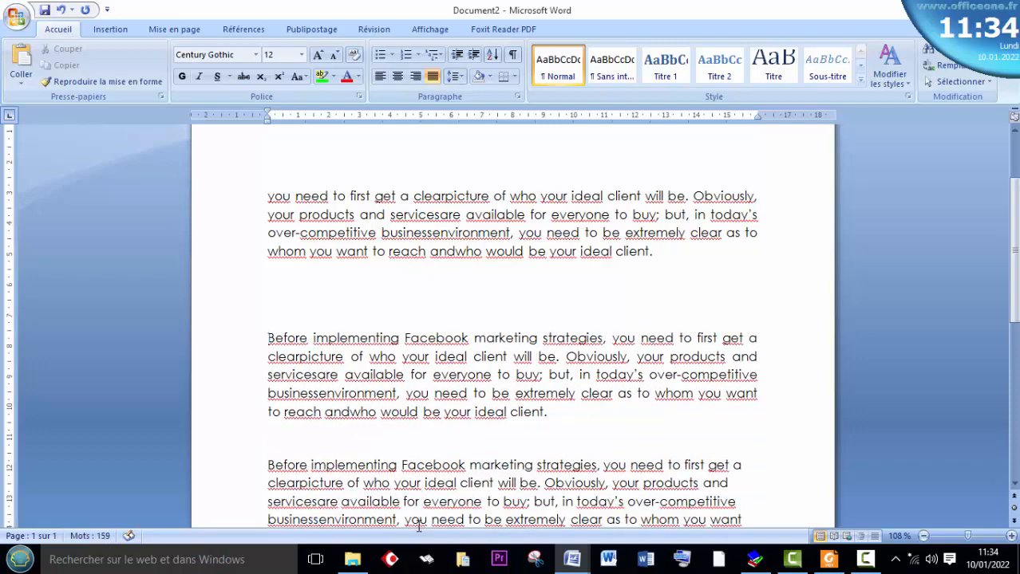
{"action": "key", "text": "BackSpace"}
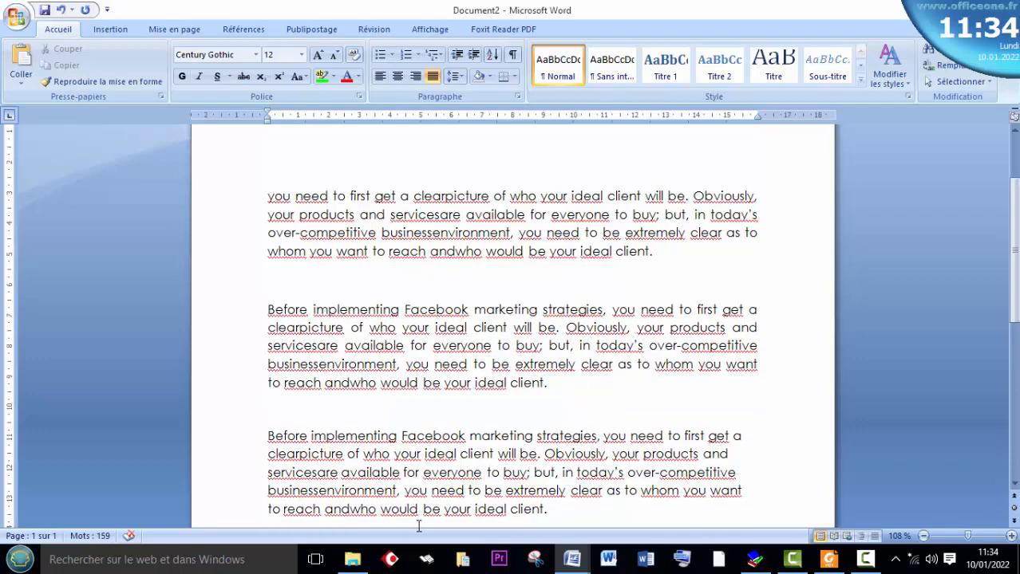
Return to the PDF lesson plan in Foxit Reader to consult the topics following paragraph spacing.
{"action": "key", "text": "alt+Tab"}
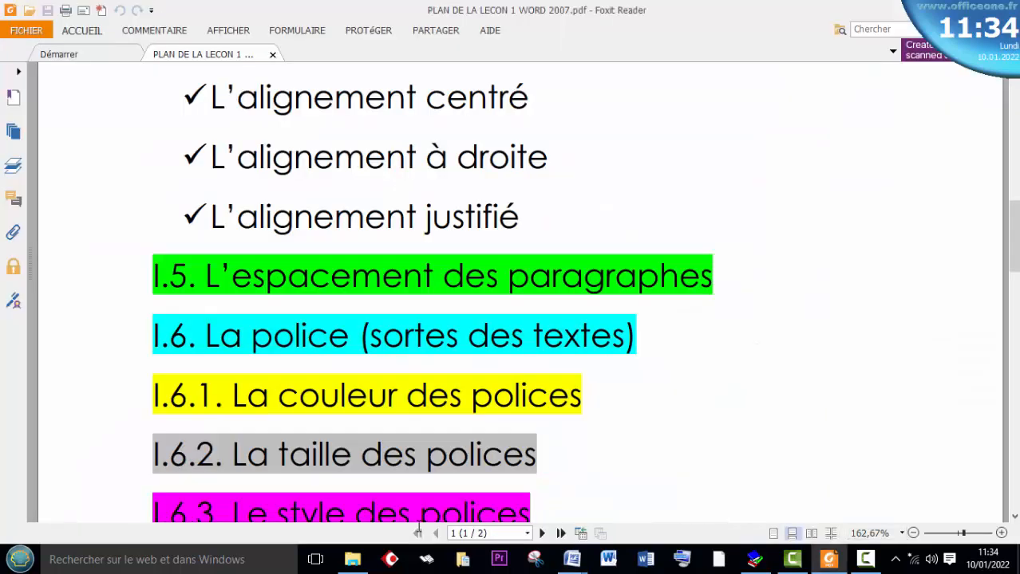